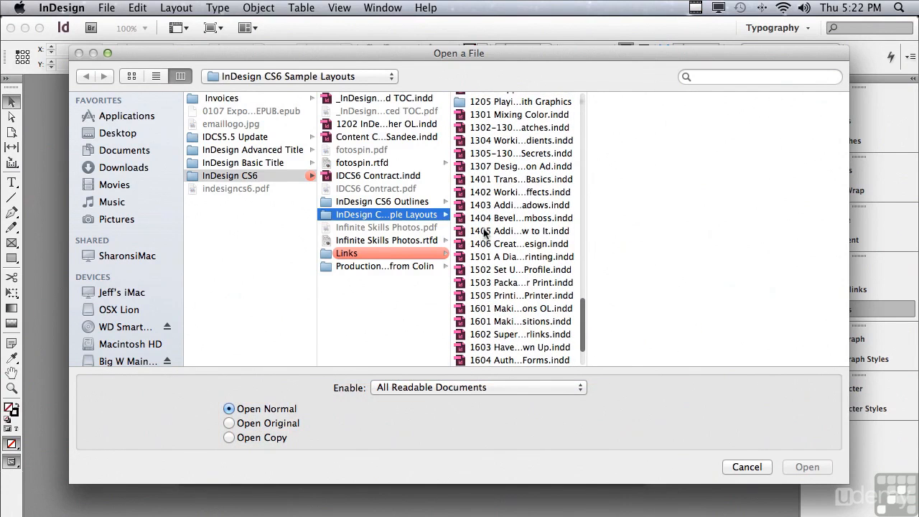
Open the layout file 1405 Adding a Glow to It.indd from the InDesign CS6 Sample Layouts folder.
left_click(485, 233)
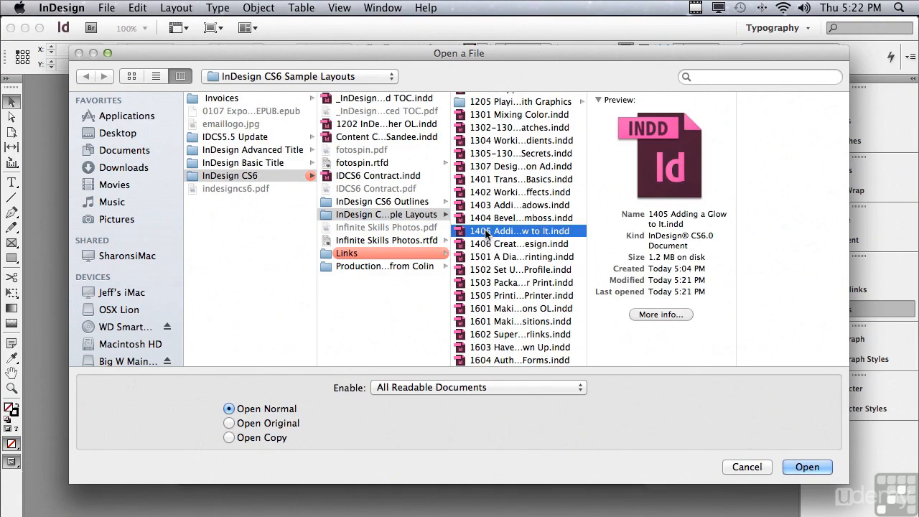
left_click(808, 467)
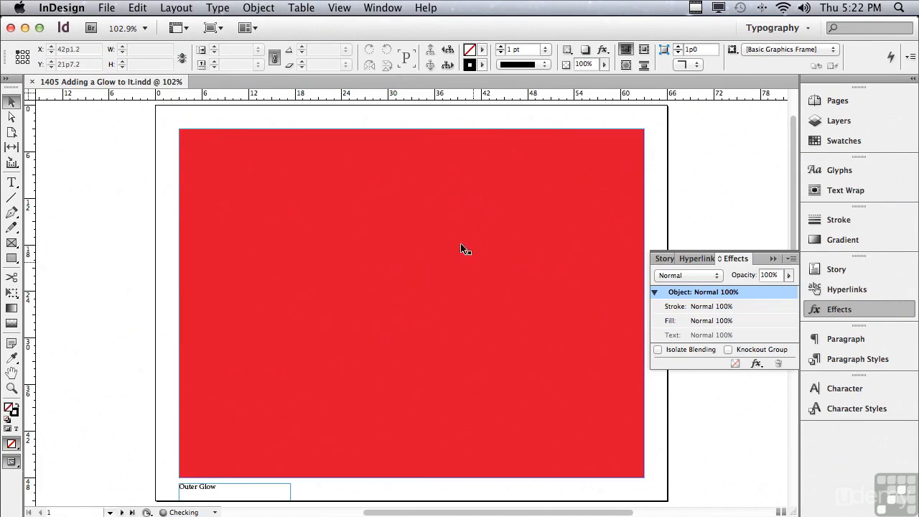
Add an Outer Glow effect to only the text of the red frame on page 1, comparing it with the preview off and on.
left_click(431, 191)
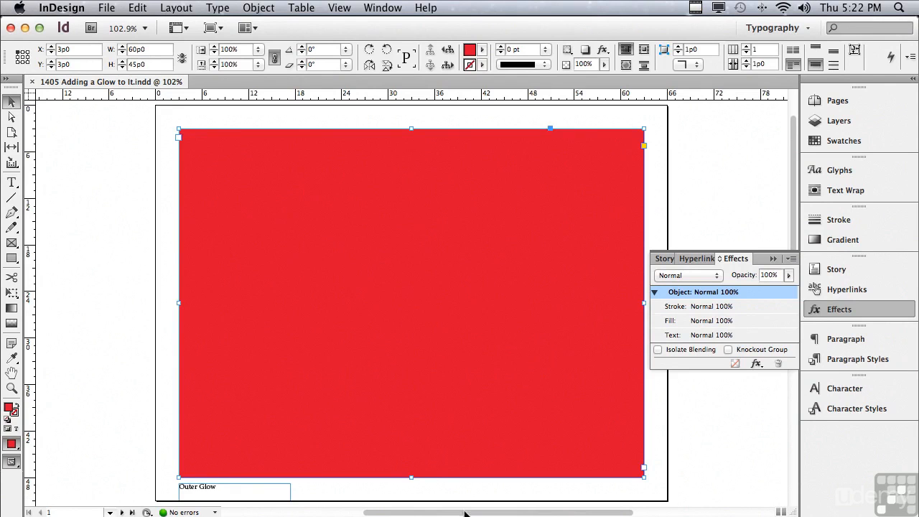
left_click_drag(466, 514, 516, 511)
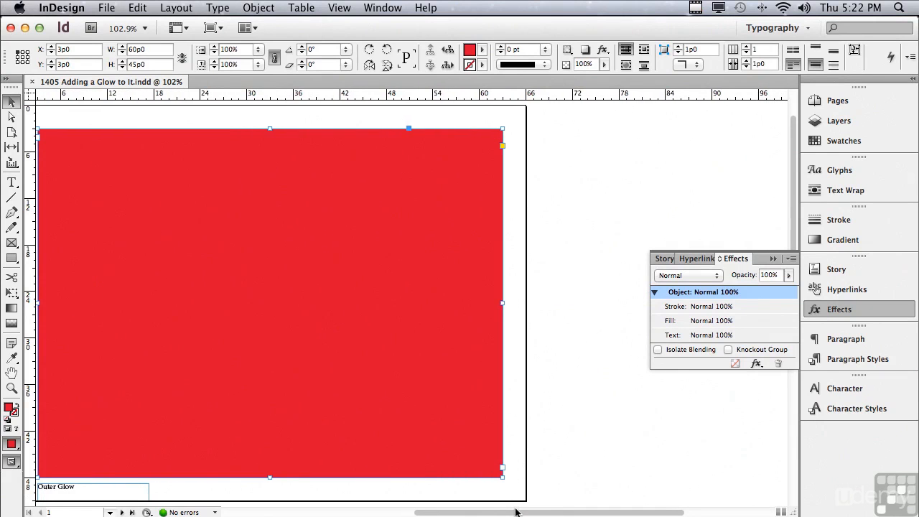
left_click(720, 337)
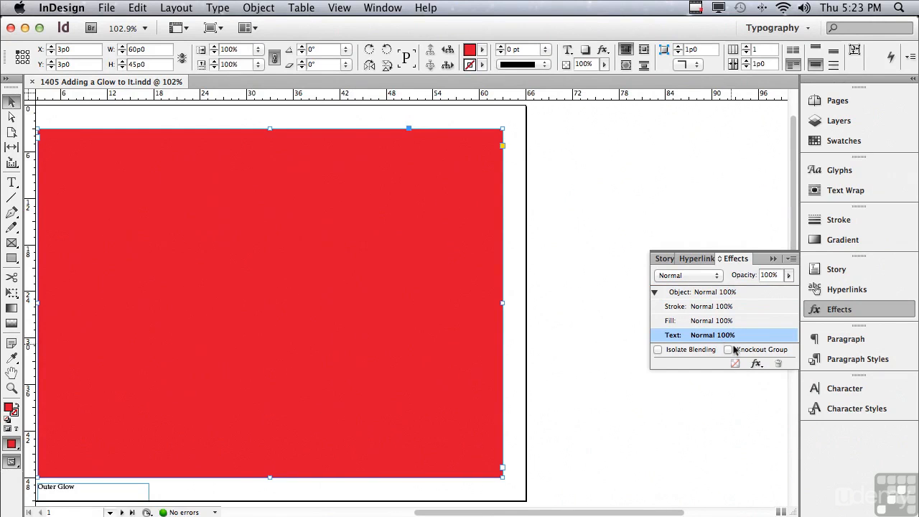
left_click(756, 363)
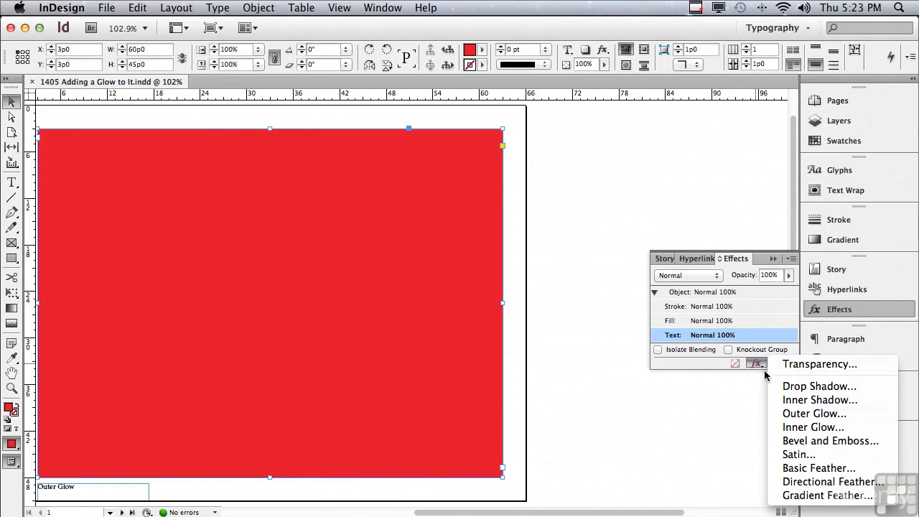
left_click(790, 414)
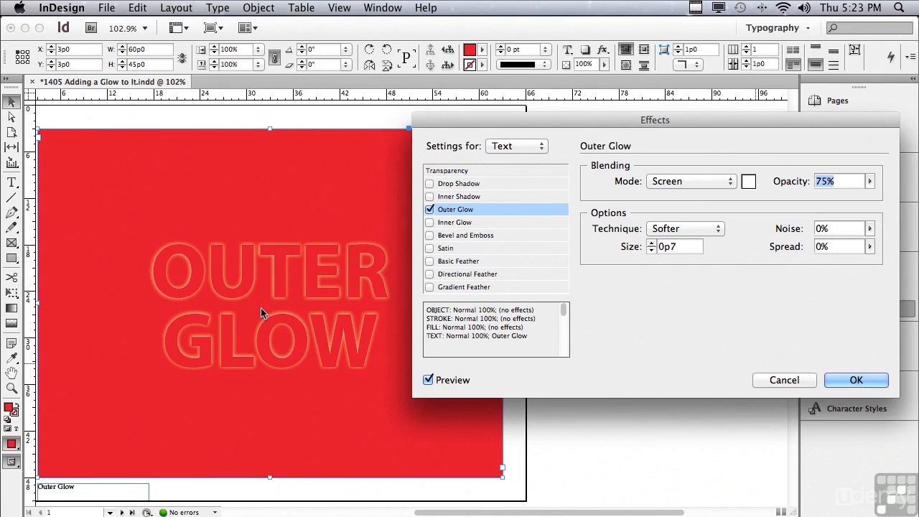
left_click(428, 381)
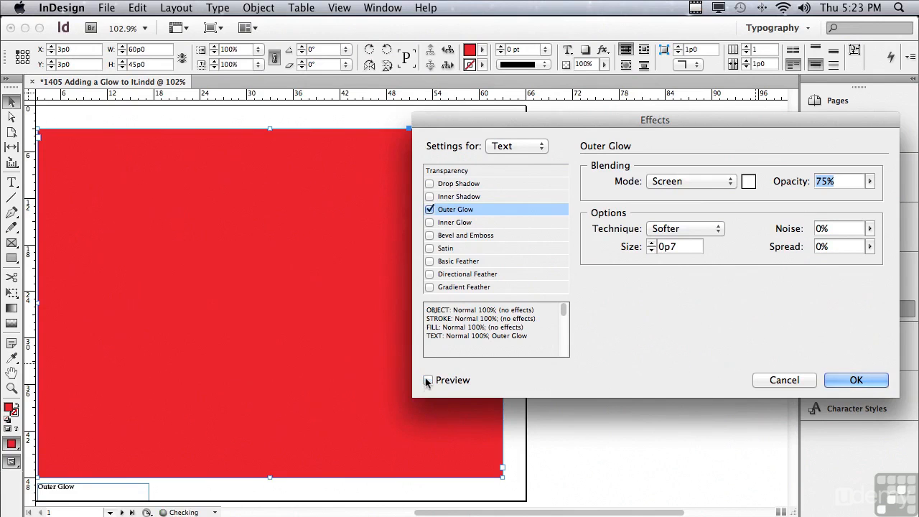
left_click(429, 381)
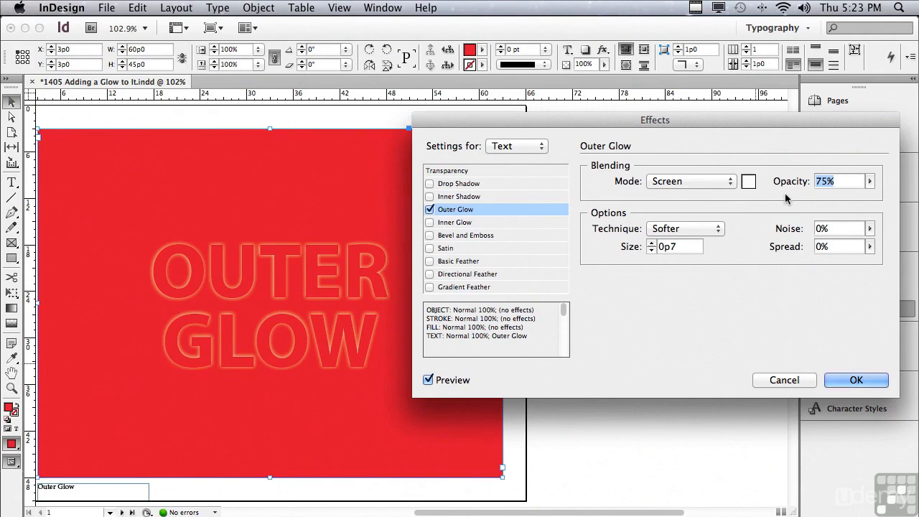
Set the outer glow's opacity to 100% and its size to 1p4.
left_click(870, 181)
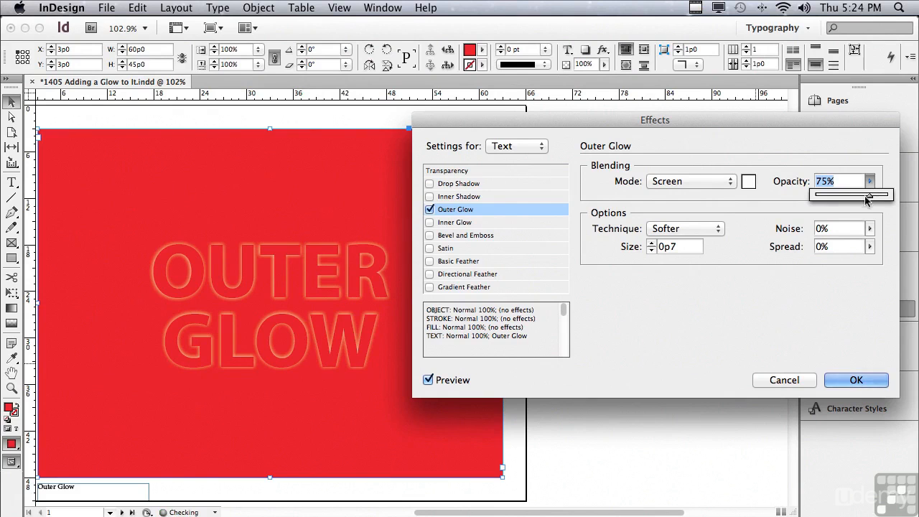
left_click_drag(870, 195, 889, 194)
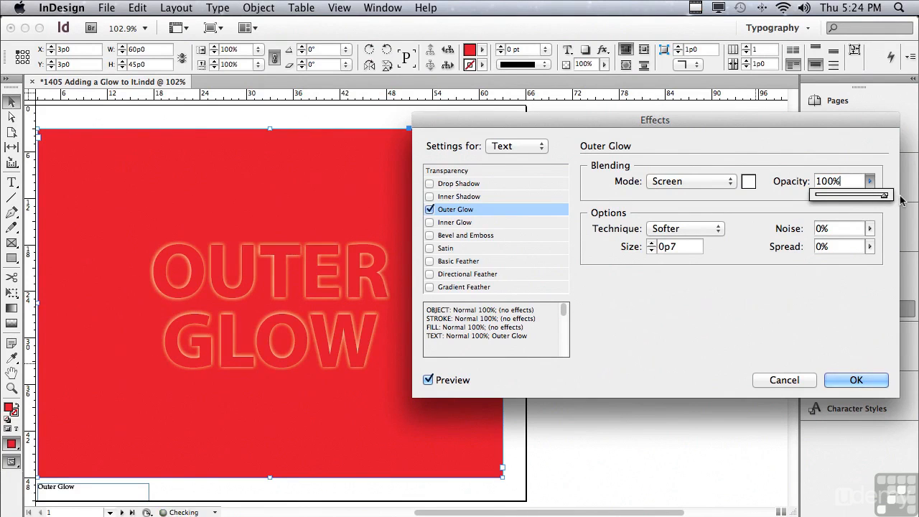
left_click(652, 243)
left_click(651, 244)
left_click(652, 244)
left_click(652, 243)
left_click(652, 244)
left_click(651, 244)
left_click(652, 243)
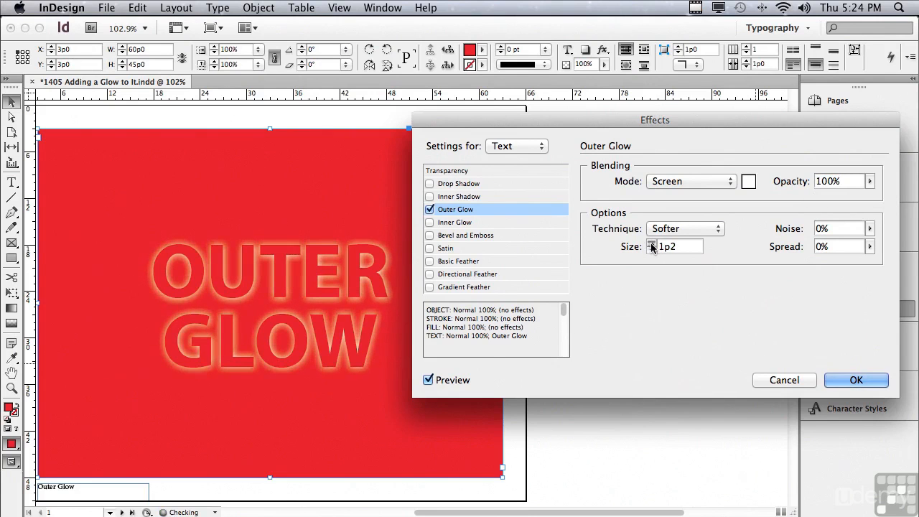
left_click(652, 243)
left_click(651, 243)
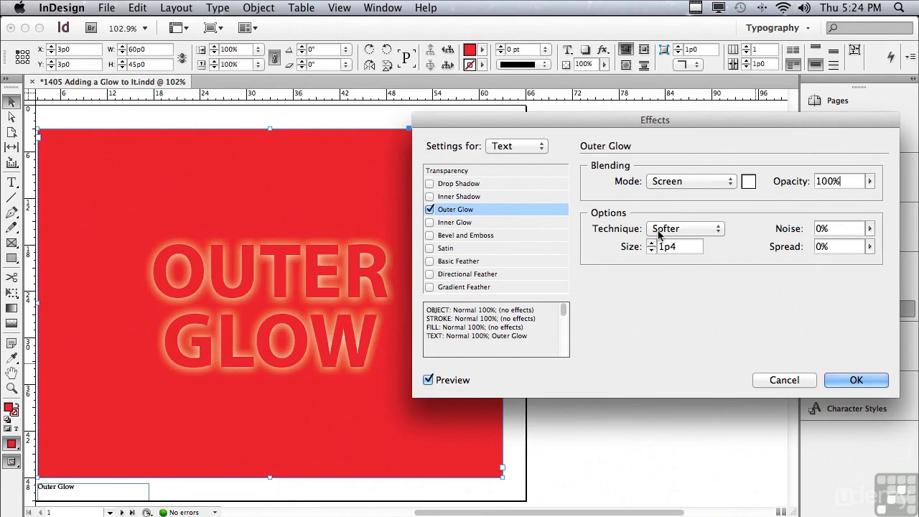
Set the outer glow to the Precise technique with 5% noise and 14% spread, and apply the effect.
left_click(659, 235)
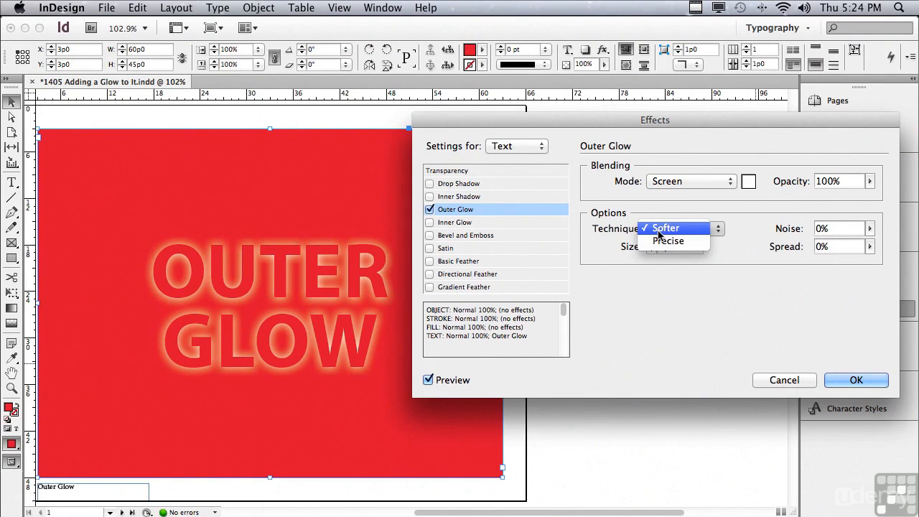
left_click(667, 242)
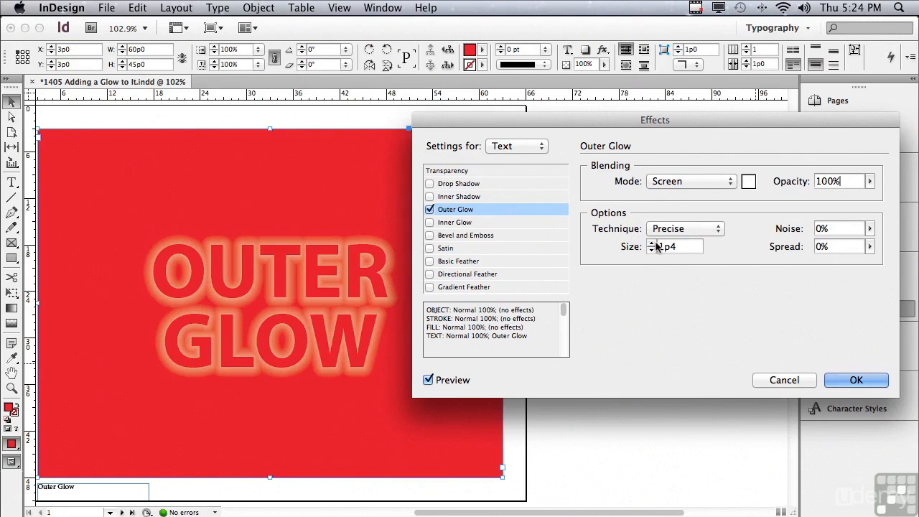
left_click(870, 229)
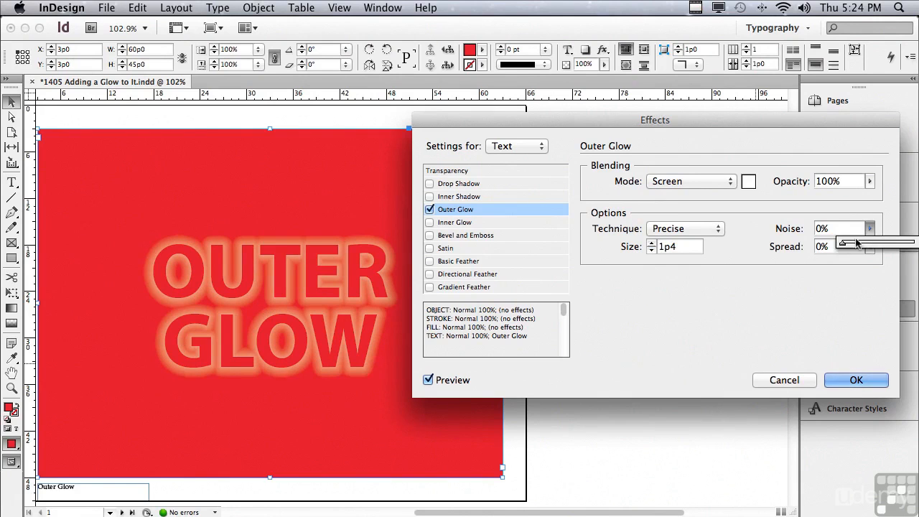
left_click_drag(848, 247, 848, 247)
left_click(870, 247)
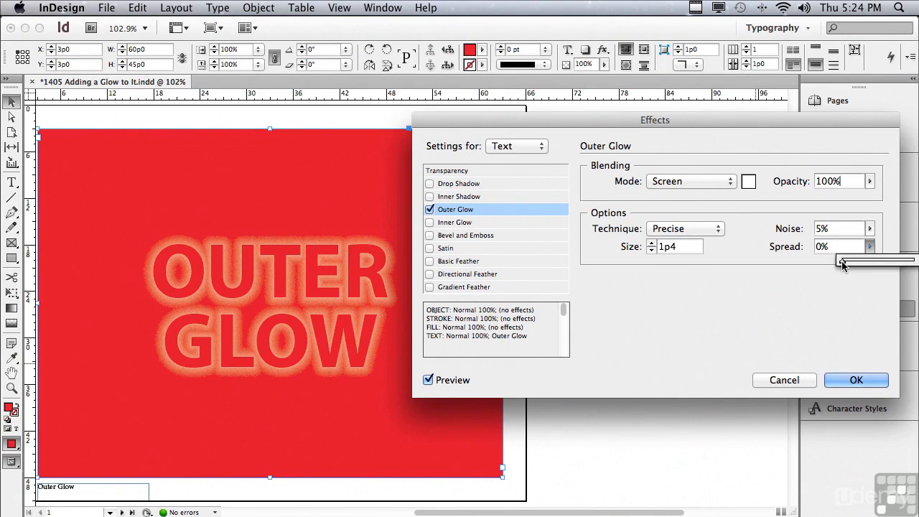
left_click_drag(842, 261, 853, 264)
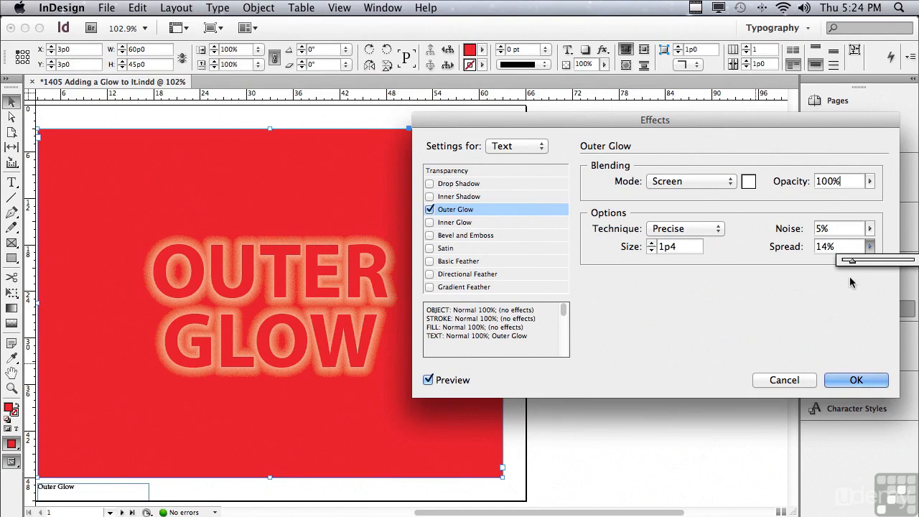
left_click(856, 380)
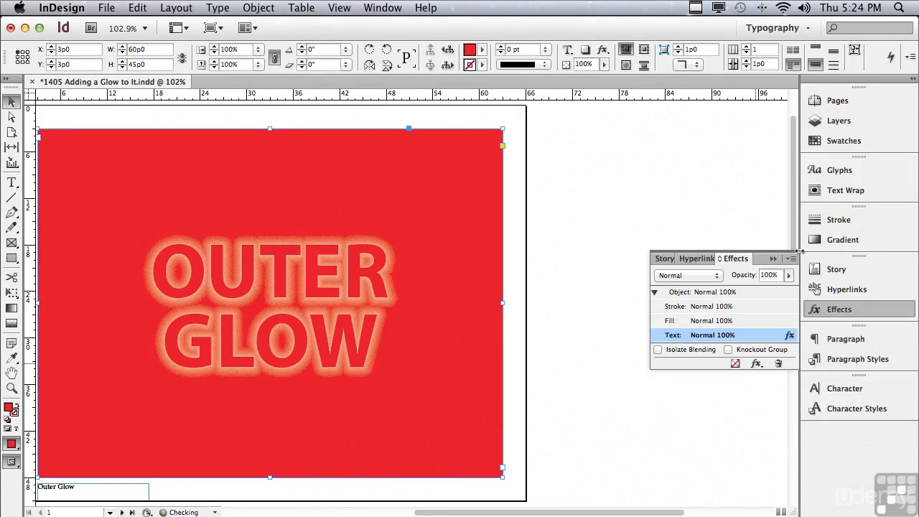
Add an Inner Glow effect at 100% opacity to only the text of the red frame on page 2.
left_click_drag(795, 238, 754, 434)
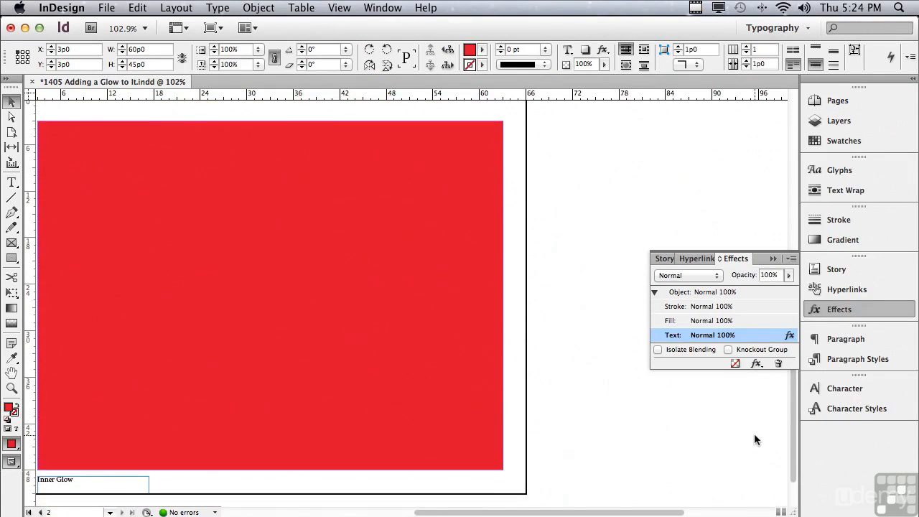
left_click(468, 208)
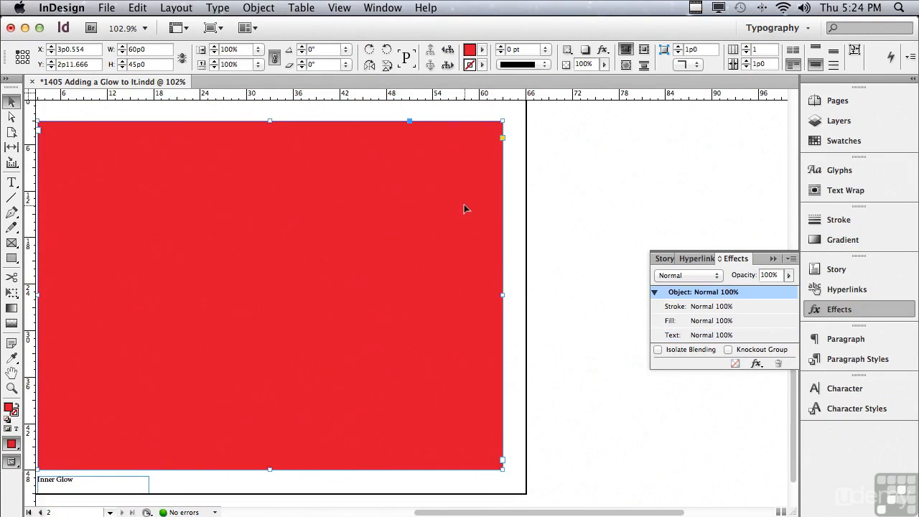
left_click(724, 335)
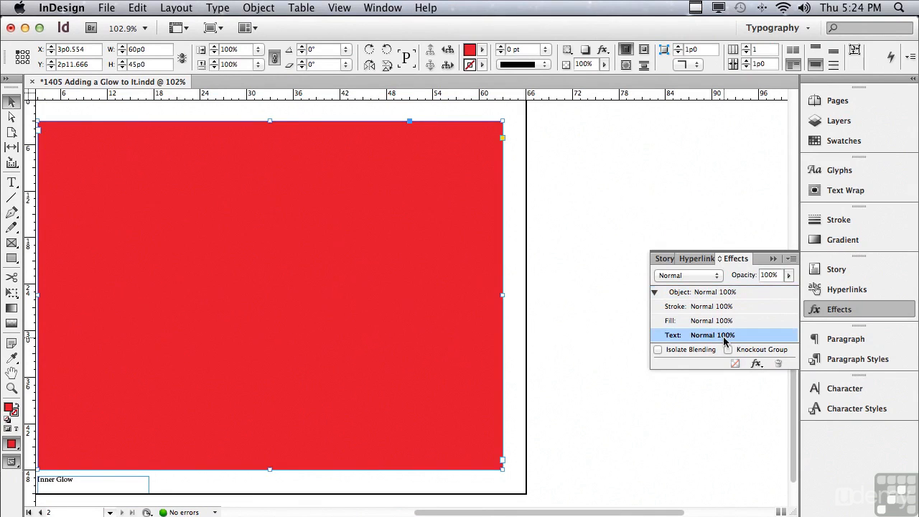
left_click(757, 365)
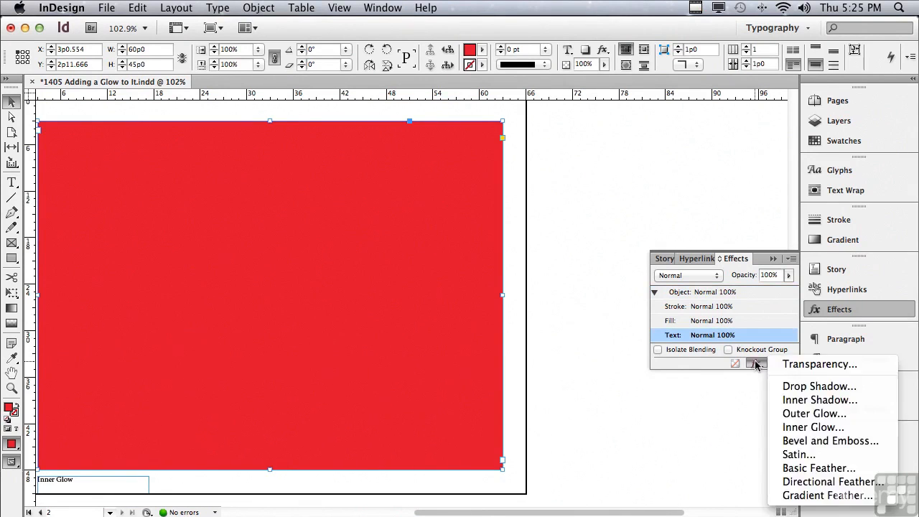
left_click(808, 428)
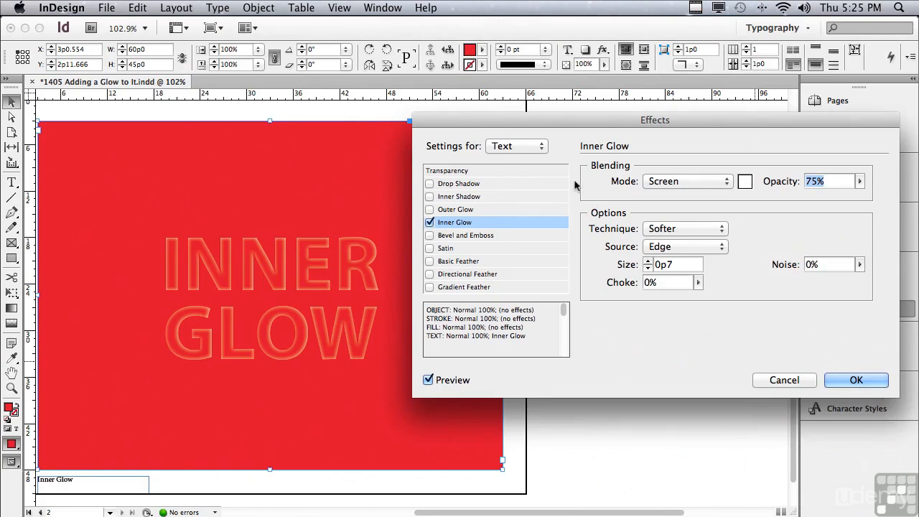
mouse_move(465, 126)
left_mouse_down()
mouse_move(505, 121)
mouse_move(474, 126)
left_mouse_up()
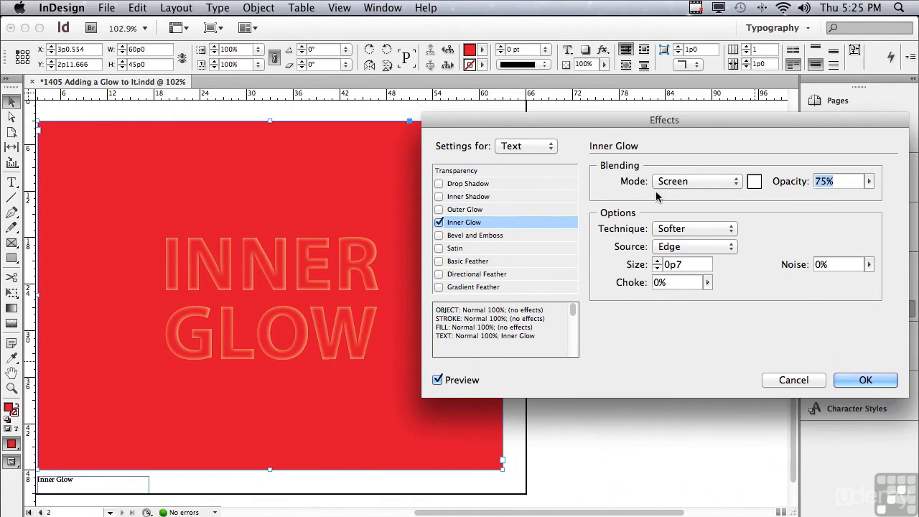
left_click(869, 181)
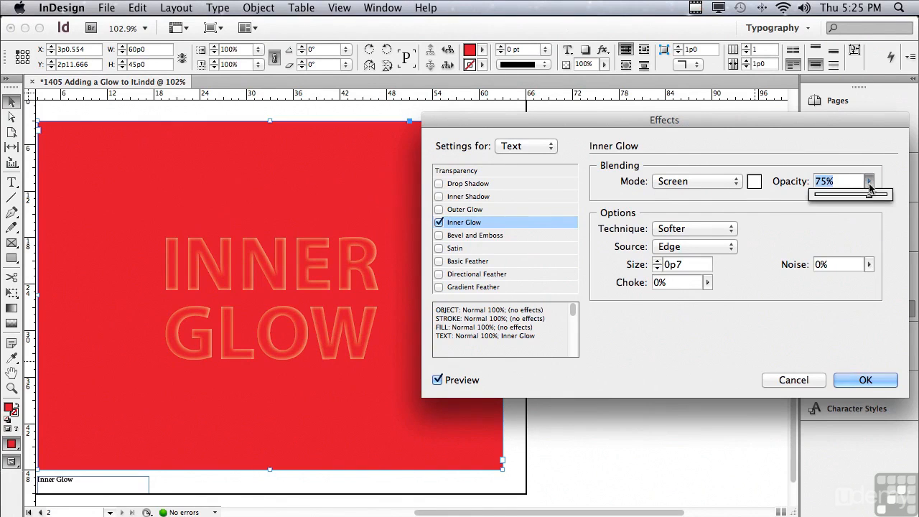
left_click_drag(871, 198, 895, 199)
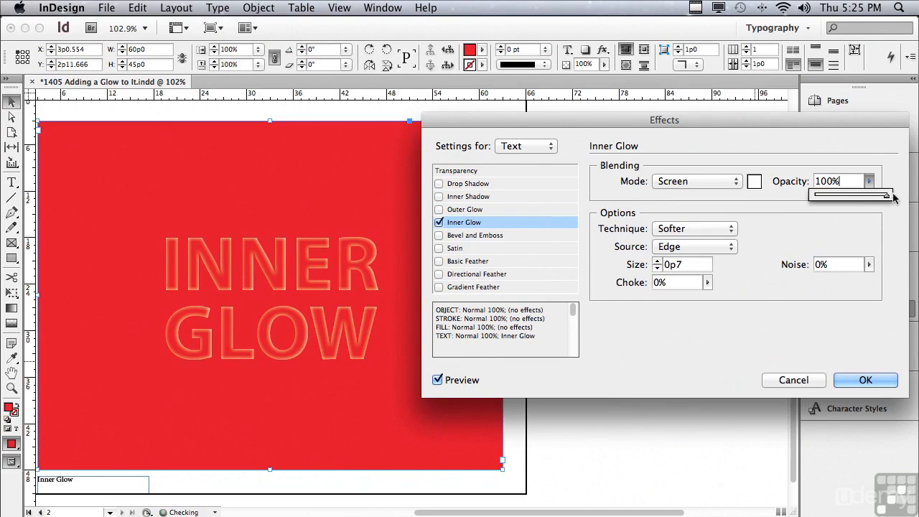
Try the Precise technique on the inner glow and return it to Softer.
left_click(673, 230)
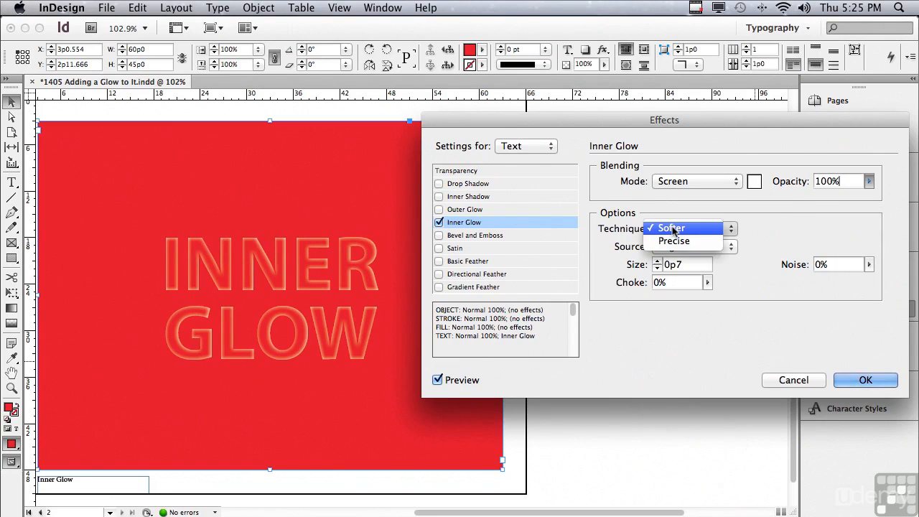
left_click(673, 241)
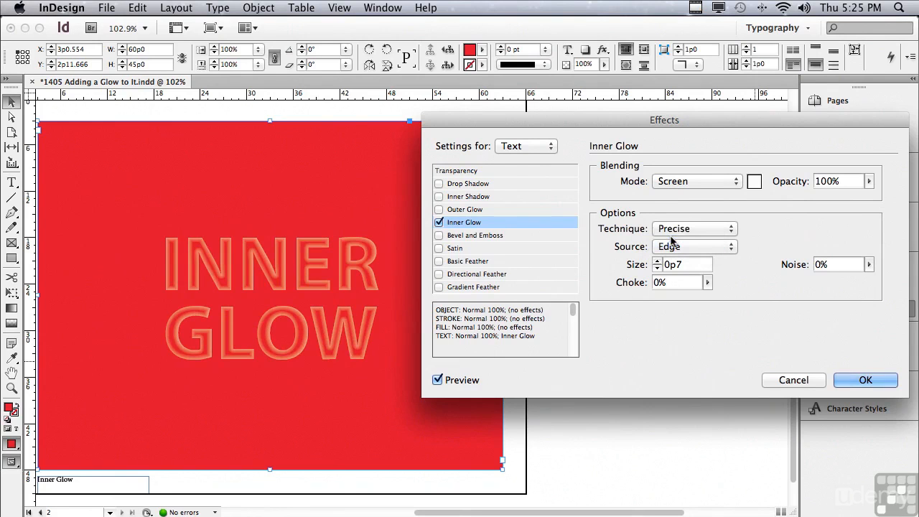
left_click(671, 228)
left_click(671, 215)
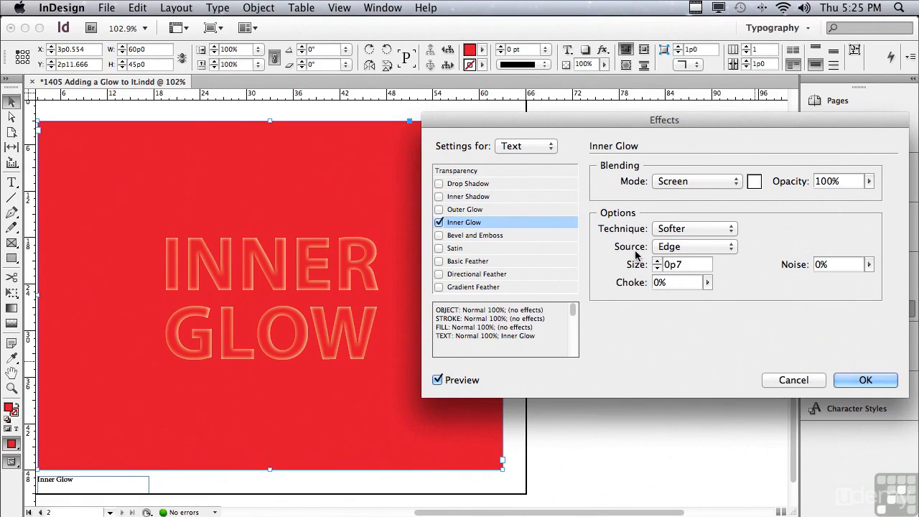
Set the inner glow's source to Center and its size to 1p2.
left_click(672, 248)
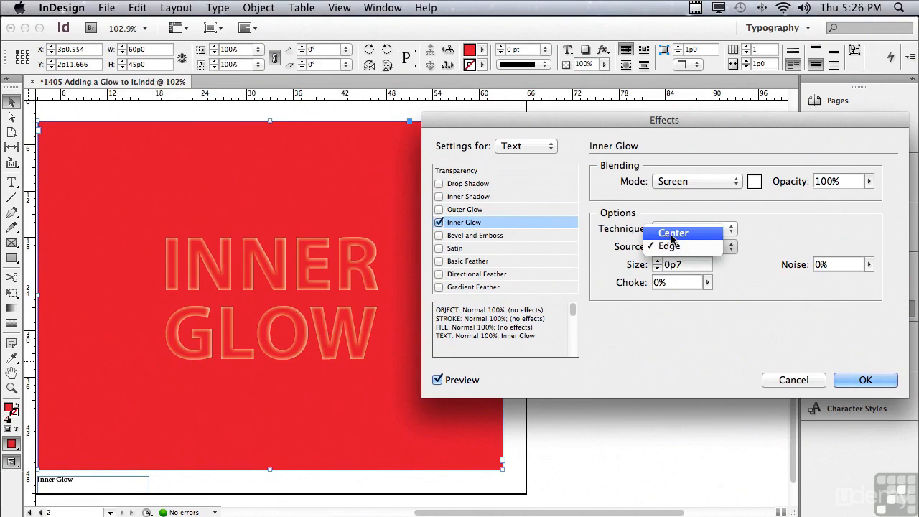
left_click(673, 233)
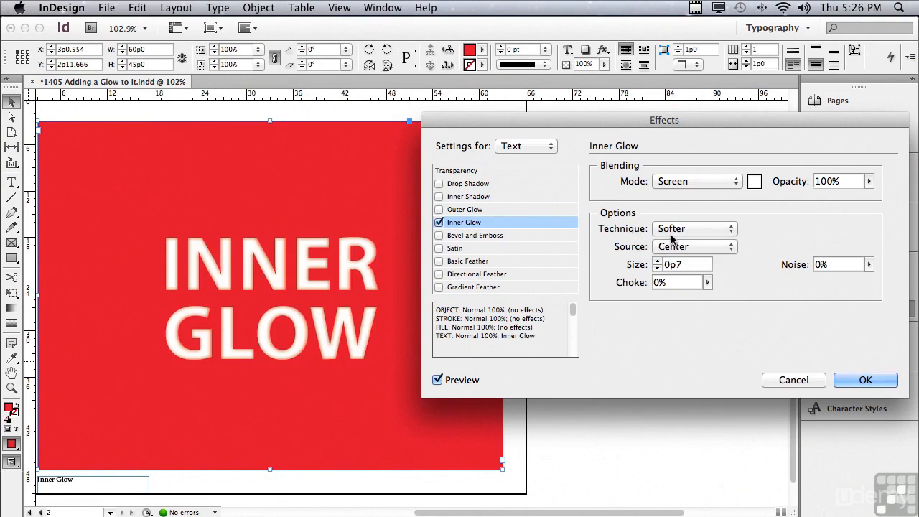
left_click(658, 261)
left_click(658, 261)
left_click(658, 261)
left_click(658, 261)
left_click(658, 261)
left_click(658, 261)
left_click(658, 261)
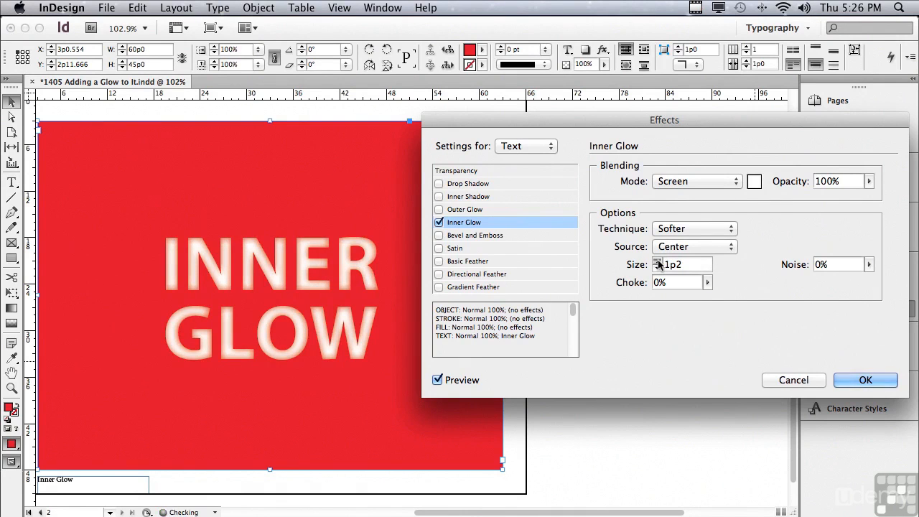
Set the inner glow's choke to 22% and noise to 6%, and apply the effect.
left_click(708, 282)
left_click_drag(705, 296, 723, 299)
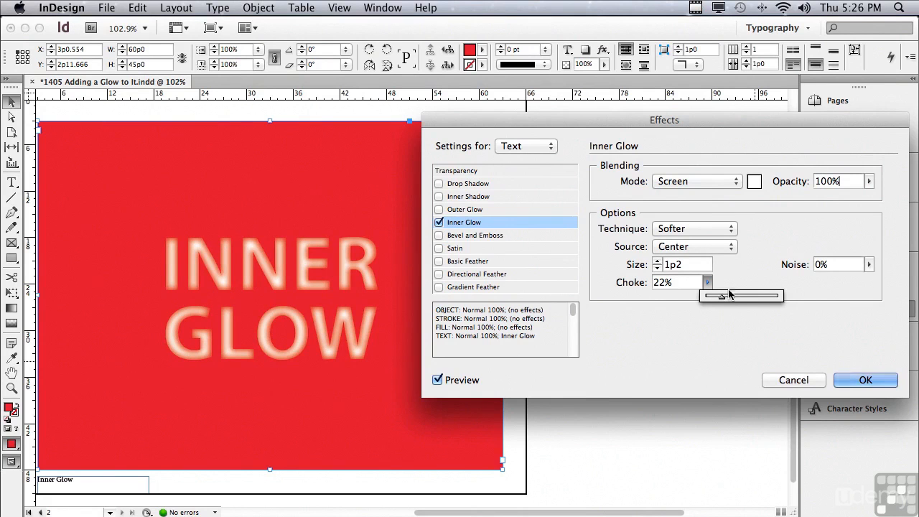
left_click(867, 266)
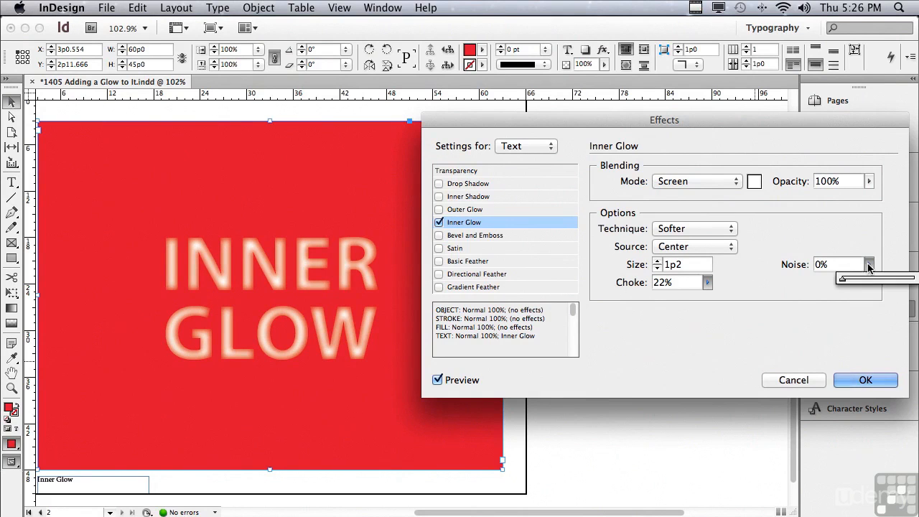
left_click_drag(847, 281, 847, 282)
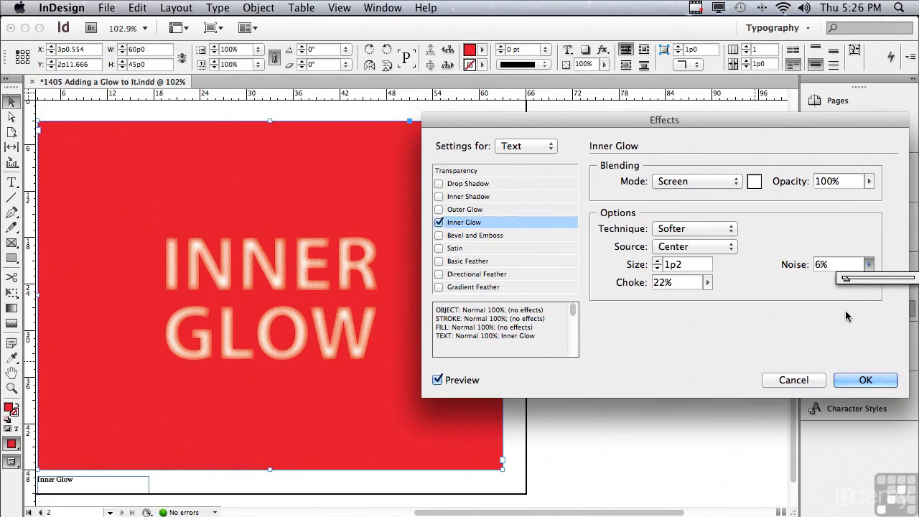
left_click(845, 379)
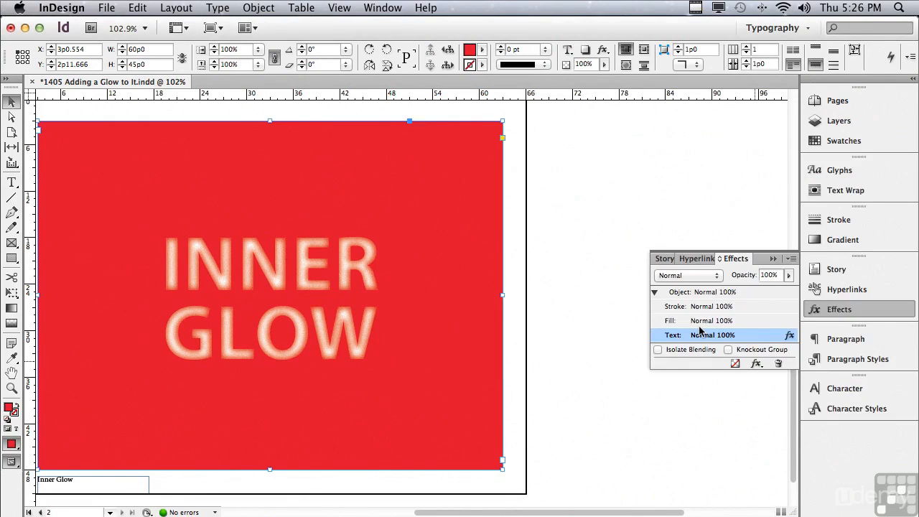